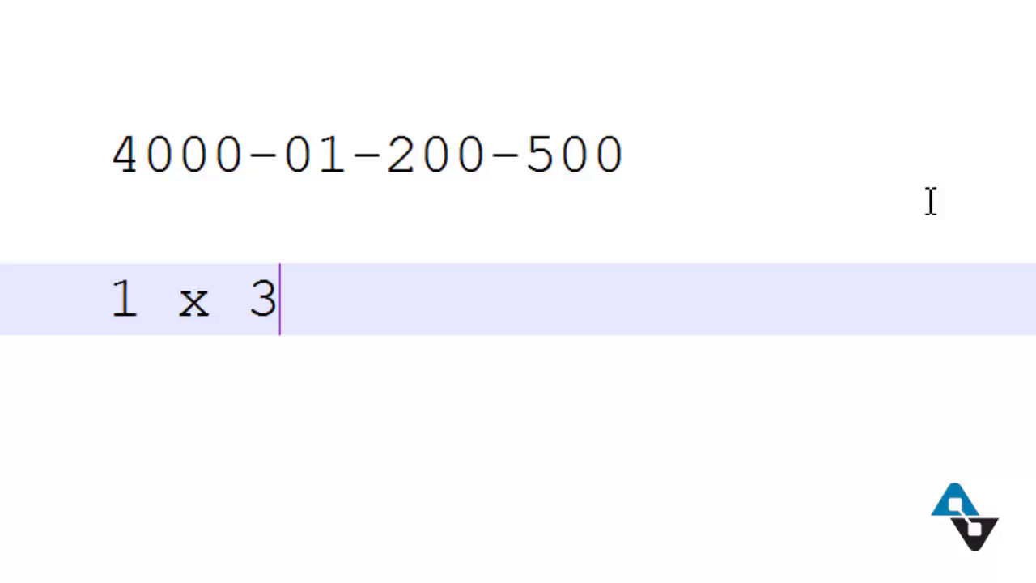
- Extend the calculation below the sample account number to "1 x 3 x 5 x 5"
{"action": "type", "text": "x 5"}
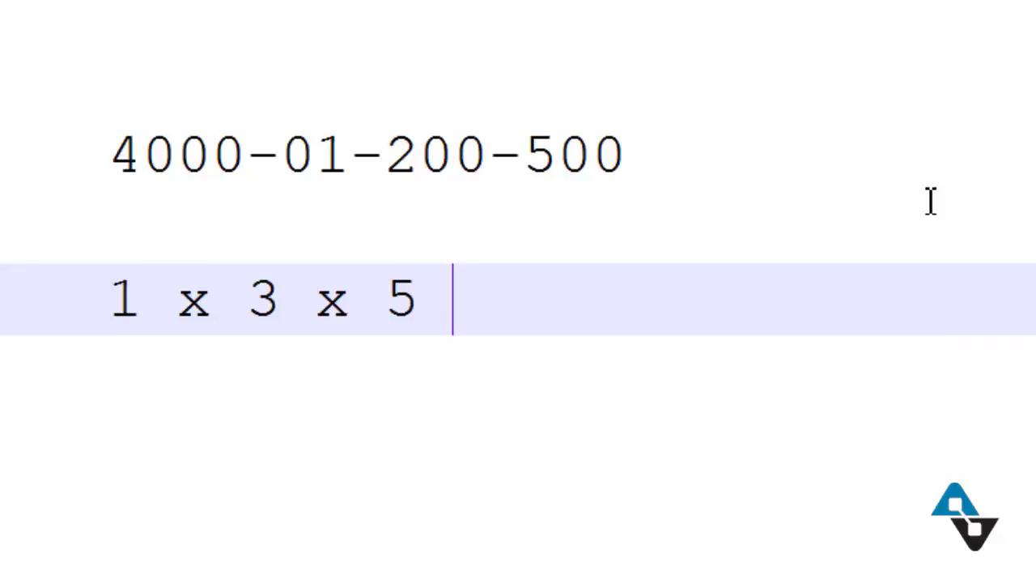
{"action": "type", "text": " x 5"}
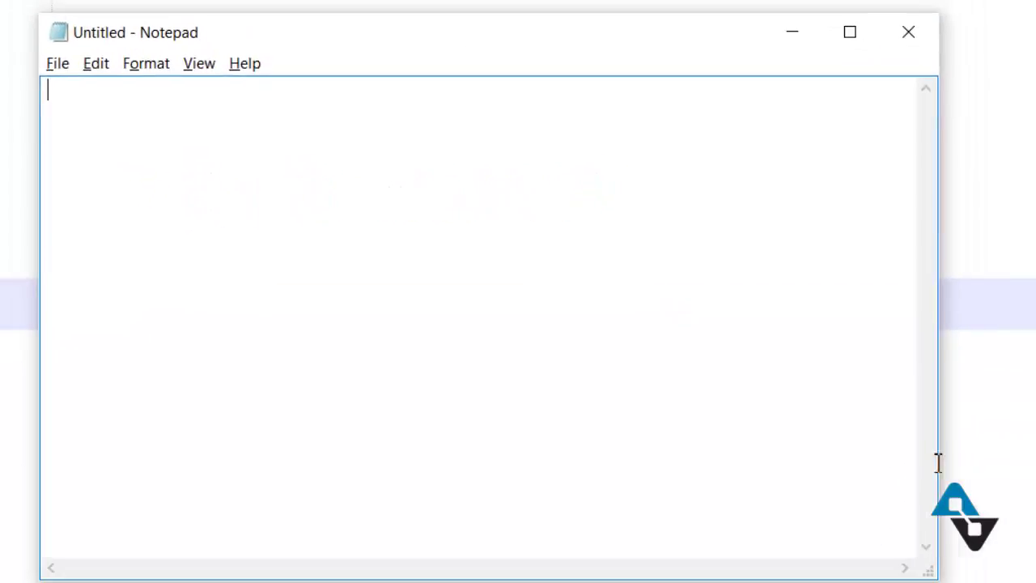
{"action": "type", "text": "]"}
{"action": "type", "text": "400"}
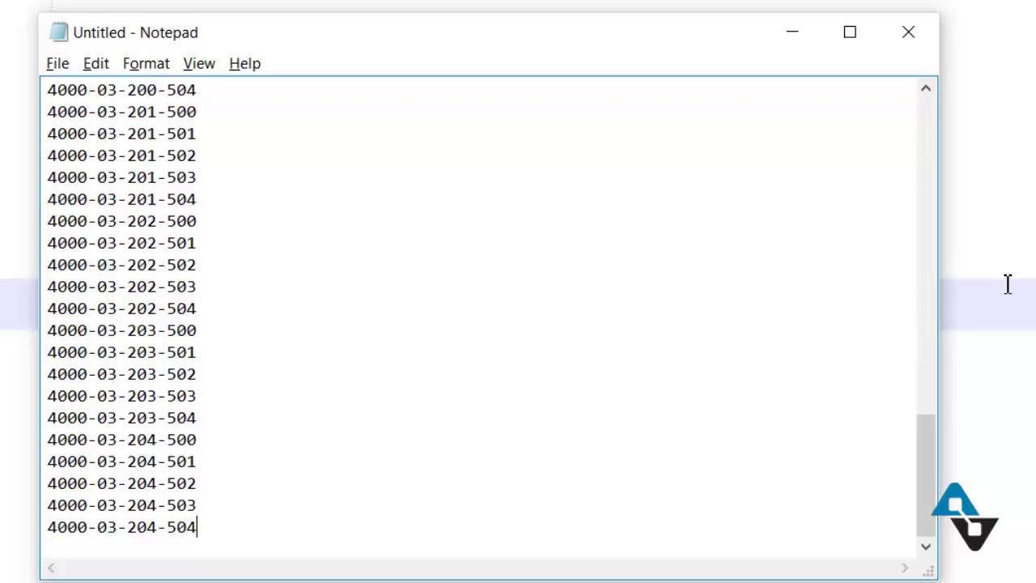
- Examine the list of account combinations from its first line to its last, and minimize Notepad
{"action": "key", "text": "ctrl+Home"}
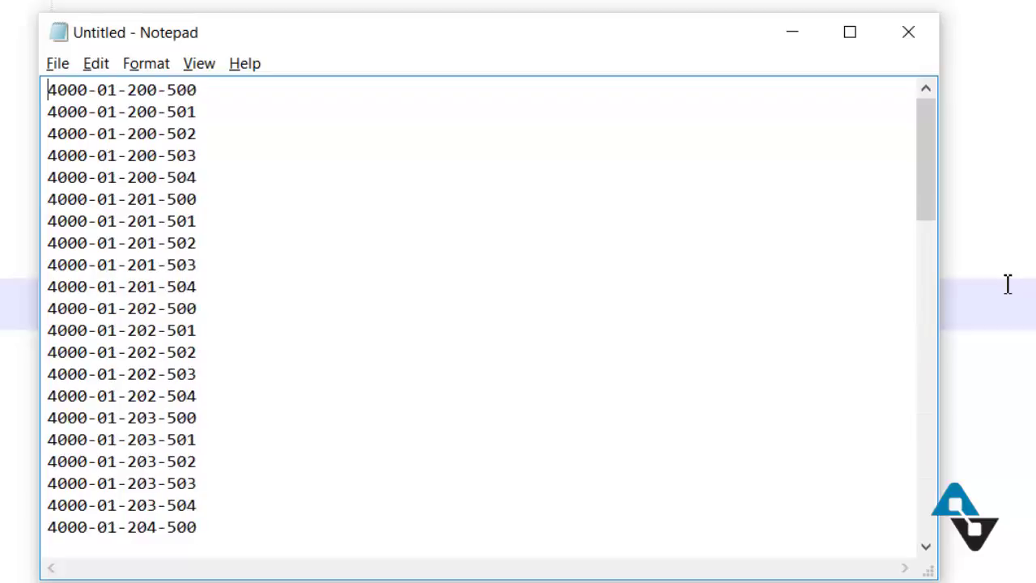
{"action": "key", "text": "Right"}
{"action": "key", "text": "Right"}
{"action": "key", "text": "Right"}
{"action": "key", "text": "Right"}
{"action": "key", "text": "Right"}
{"action": "key", "text": "Right"}
{"action": "key", "text": "Right"}
{"action": "key", "text": "Right"}
{"action": "key", "text": "Right"}
{"action": "key", "text": "Right"}
{"action": "key", "text": "Right"}
{"action": "key", "text": "Right"}
{"action": "key", "text": "Right"}
{"action": "key", "text": "Down"}
{"action": "key", "text": "Down"}
{"action": "key", "text": "Down"}
{"action": "key", "text": "Down"}
{"action": "key", "text": "Down"}
{"action": "key", "text": "Down"}
{"action": "key", "text": "Down"}
{"action": "key", "text": "Down"}
{"action": "key", "text": "Down"}
{"action": "key", "text": "Down"}
{"action": "key", "text": "Down"}
{"action": "key", "text": "Down"}
{"action": "key", "text": "Down"}
{"action": "key", "text": "Down"}
{"action": "key", "text": "Down"}
{"action": "key", "text": "Down"}
{"action": "key", "text": "Down"}
{"action": "key", "text": "Down"}
{"action": "key", "text": "Down"}
{"action": "key", "text": "Down"}
{"action": "key", "text": "Down"}
{"action": "key", "text": "Down"}
{"action": "key", "text": "Down"}
{"action": "key", "text": "Down"}
{"action": "key", "text": "Down"}
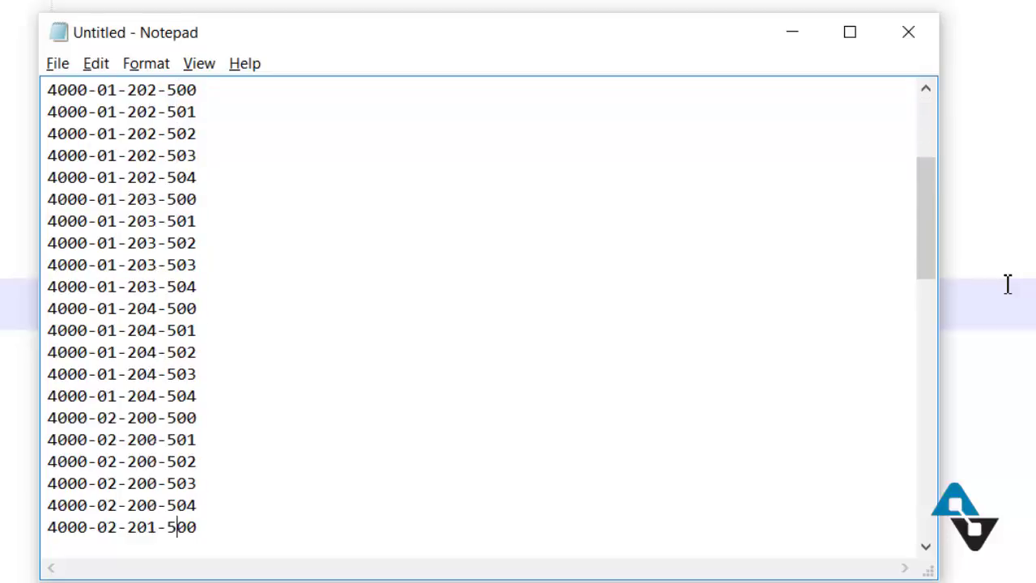
{"action": "key", "text": "Down"}
{"action": "key", "text": "Down"}
{"action": "key", "text": "Down"}
{"action": "key", "text": "Down"}
{"action": "key", "text": "Down"}
{"action": "key", "text": "Down"}
{"action": "key", "text": "Down"}
{"action": "key", "text": "Down"}
{"action": "key", "text": "Down"}
{"action": "key", "text": "Down"}
{"action": "key", "text": "Down"}
{"action": "key", "text": "Down"}
{"action": "key", "text": "Down"}
{"action": "key", "text": "Down"}
{"action": "key", "text": "Down"}
{"action": "key", "text": "Down"}
{"action": "key", "text": "Down"}
{"action": "key", "text": "Down"}
{"action": "key", "text": "Down"}
{"action": "key", "text": "Down"}
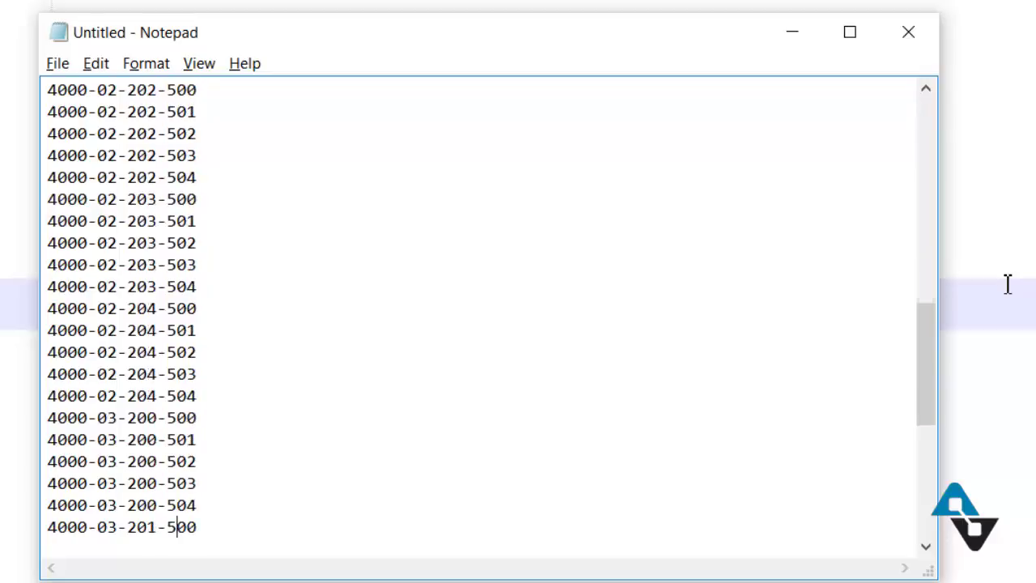
{"action": "key", "text": "Down"}
{"action": "key", "text": "Down"}
{"action": "key", "text": "Down"}
{"action": "key", "text": "Down"}
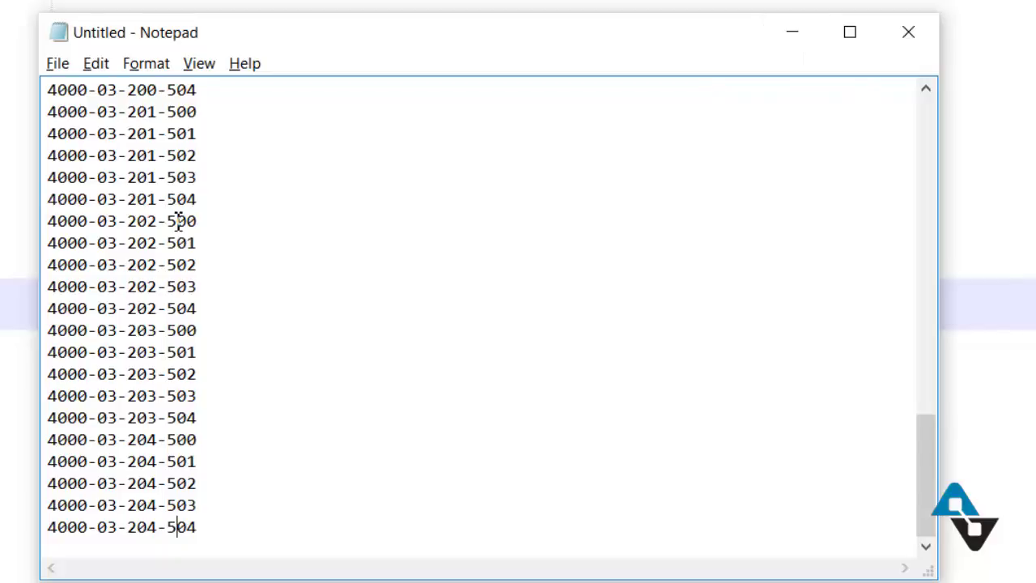
{"action": "scroll", "coordinate": [177, 225], "scroll_direction": "up", "scroll_amount": 14}
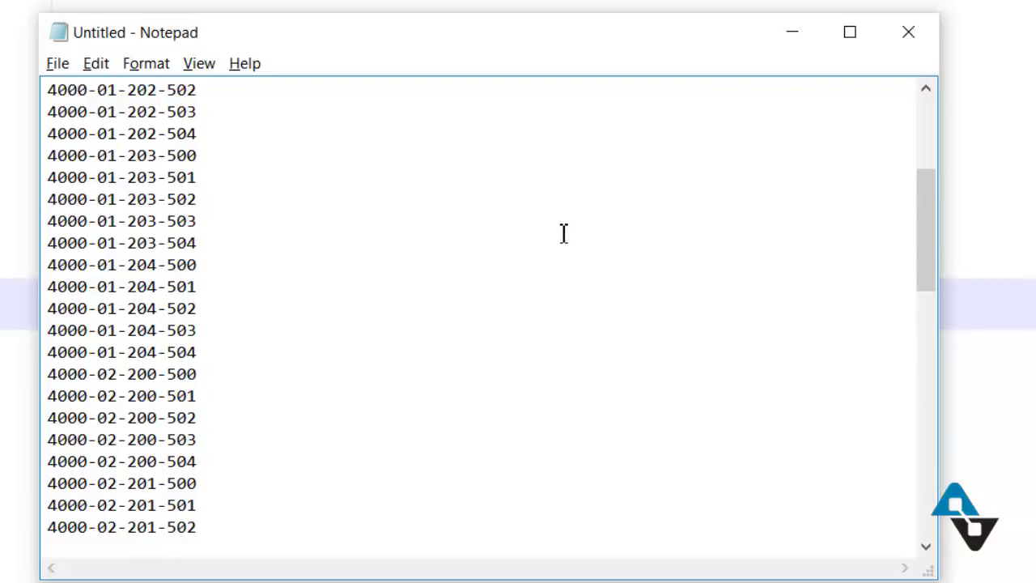
{"action": "left_click", "coordinate": [792, 44]}
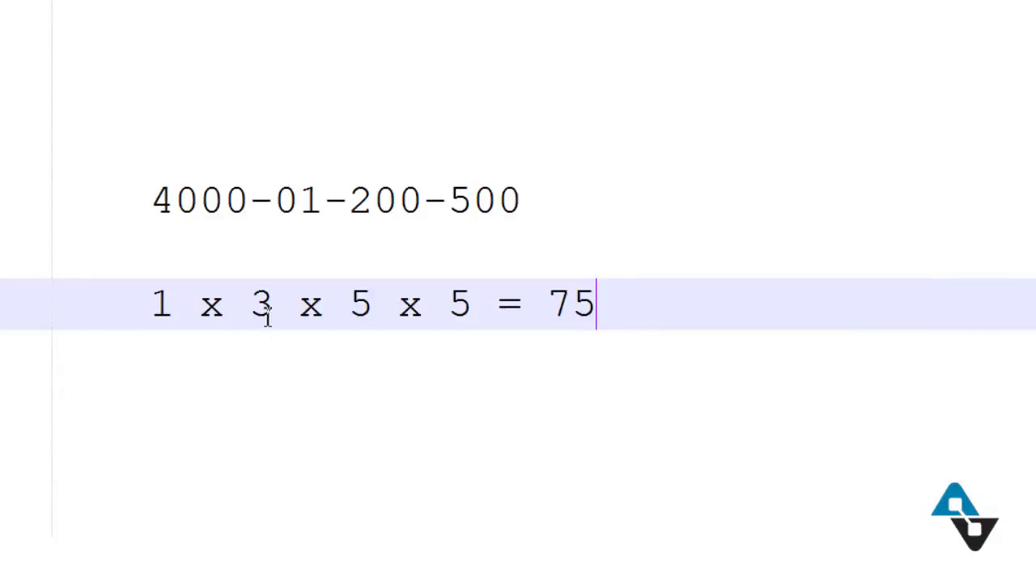
- Change the second factor of the calculation to 4 and its result to 100
{"action": "left_click_drag", "start_coordinate": [249, 306], "coordinate": [283, 305]}
{"action": "type", "text": "4"}
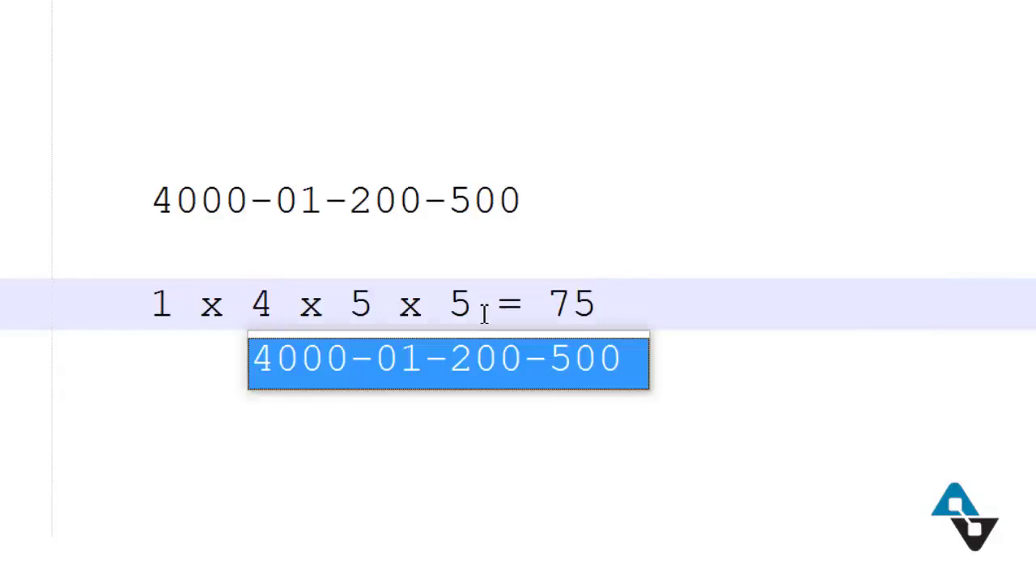
{"action": "key", "text": "Escape"}
{"action": "key", "text": "Right"}
{"action": "key", "text": "Right"}
{"action": "key", "text": "Right"}
{"action": "key", "text": "Right"}
{"action": "key", "text": "Right"}
{"action": "key", "text": "Right"}
{"action": "key", "text": "Right"}
{"action": "key", "text": "Right"}
{"action": "key", "text": "Right"}
{"action": "key", "text": "Right"}
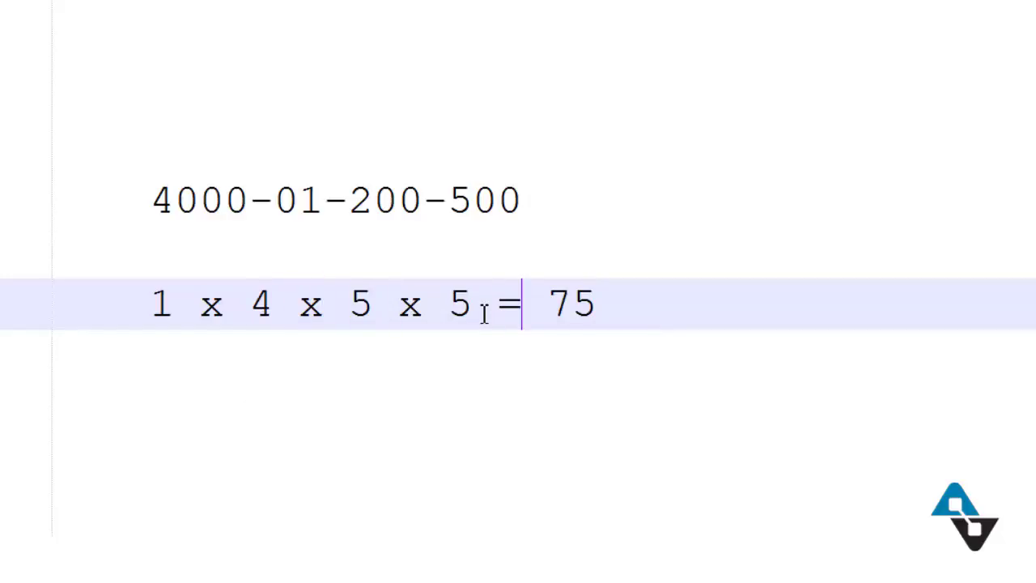
{"action": "key", "text": "Right"}
{"action": "key", "text": "shift+End"}
{"action": "type", "text": "100"}
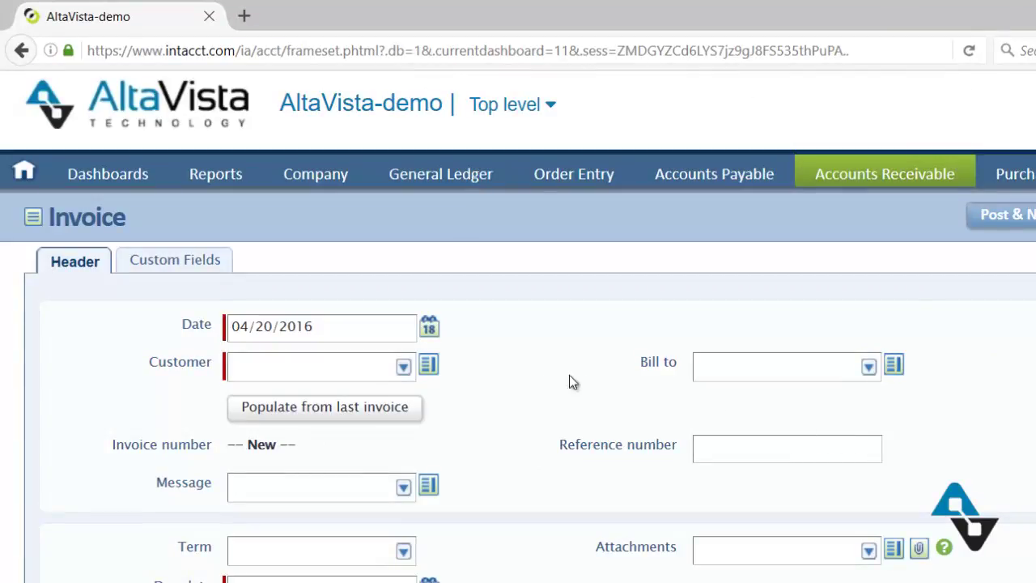
- Set the customer of the new invoice to Dave's Tools
{"action": "left_click", "coordinate": [310, 375]}
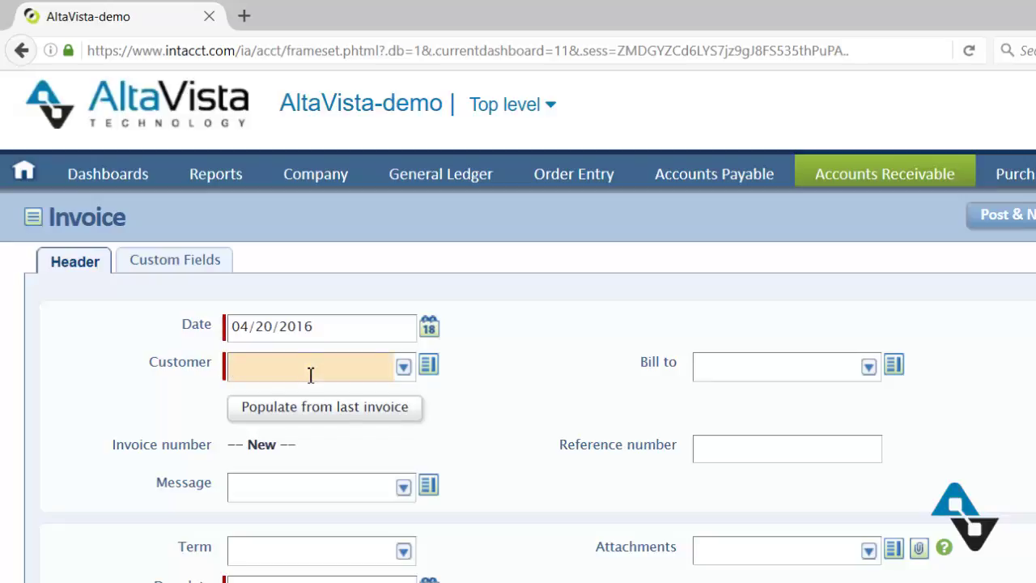
{"action": "type", "text": "dav"}
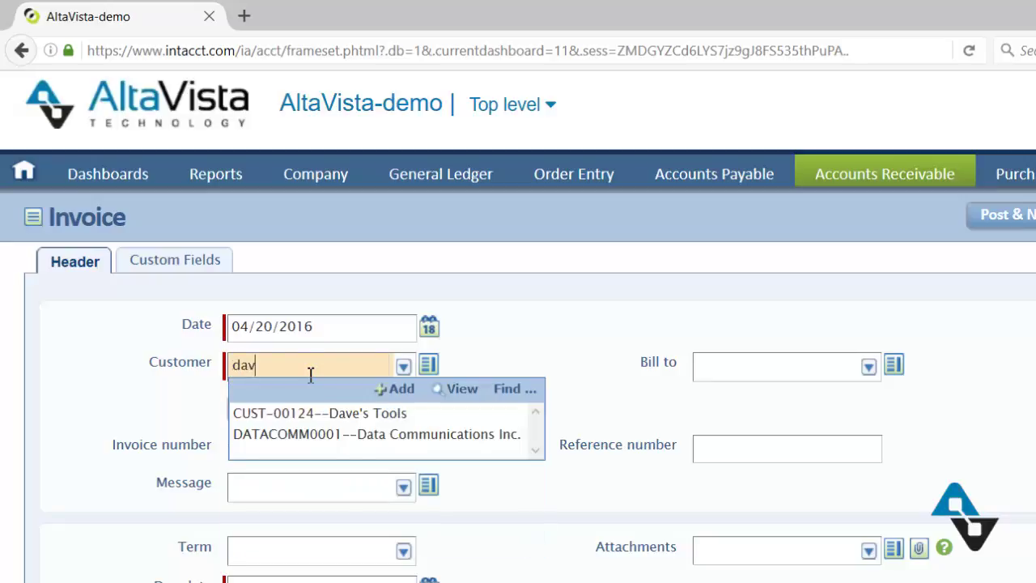
{"action": "key", "text": "Tab"}
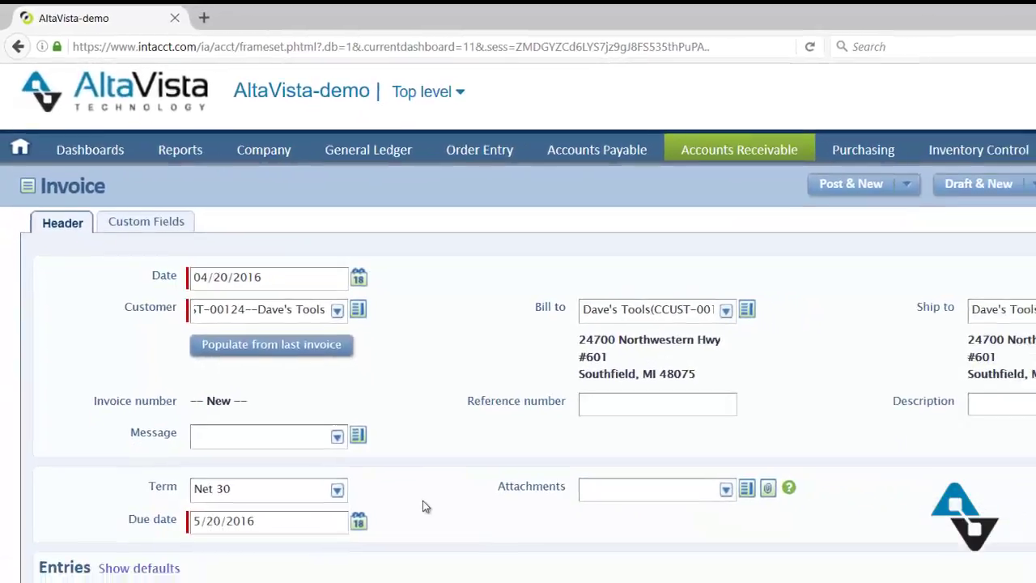
- Give the first invoice entry an amount of 500 and the account 4000--Sales
{"action": "scroll", "coordinate": [318, 413], "scroll_direction": "down", "scroll_amount": 2}
{"action": "left_click", "coordinate": [152, 448]}
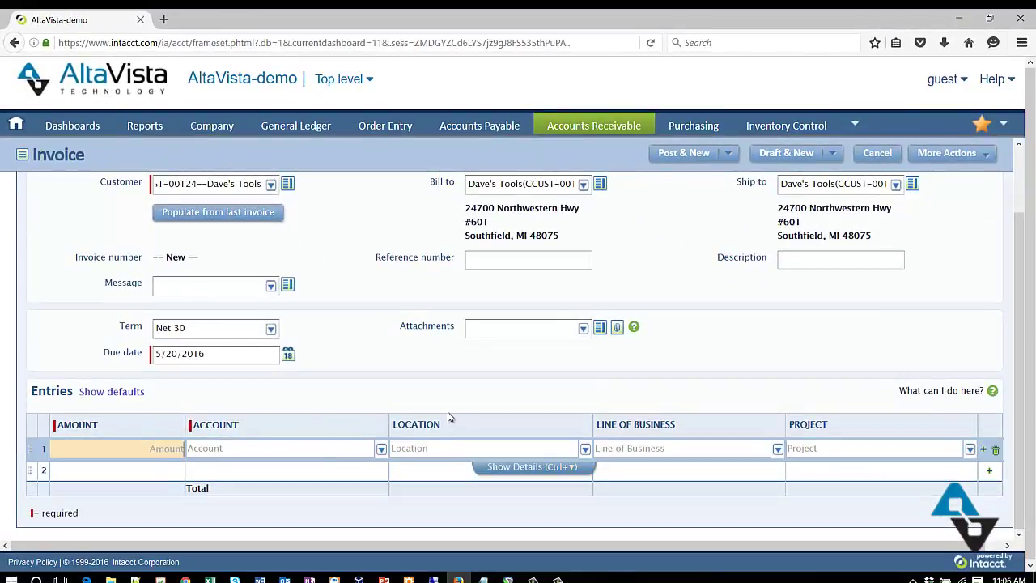
{"action": "type", "text": "500"}
{"action": "key", "text": "Tab"}
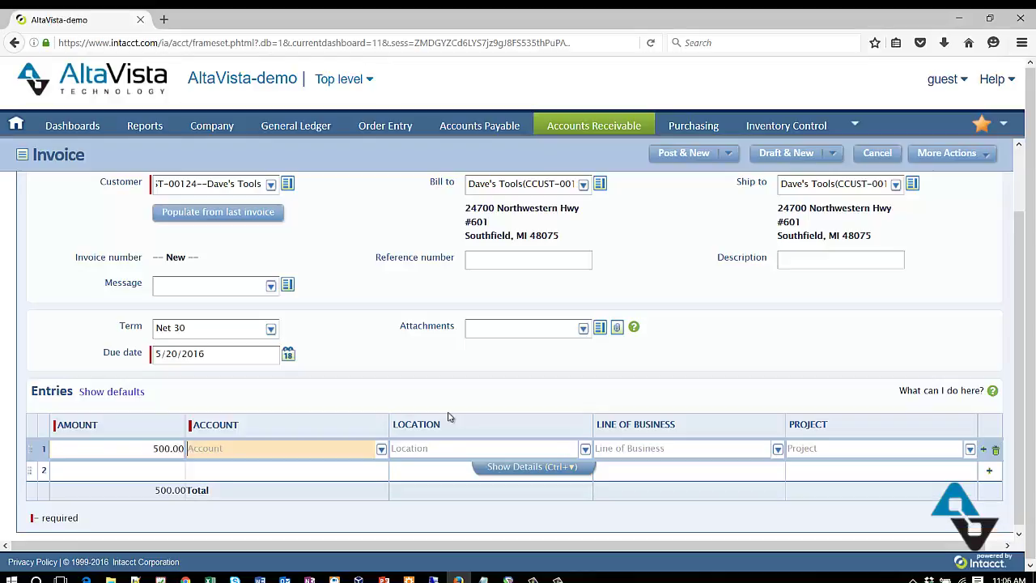
{"action": "type", "text": "4000--Sales"}
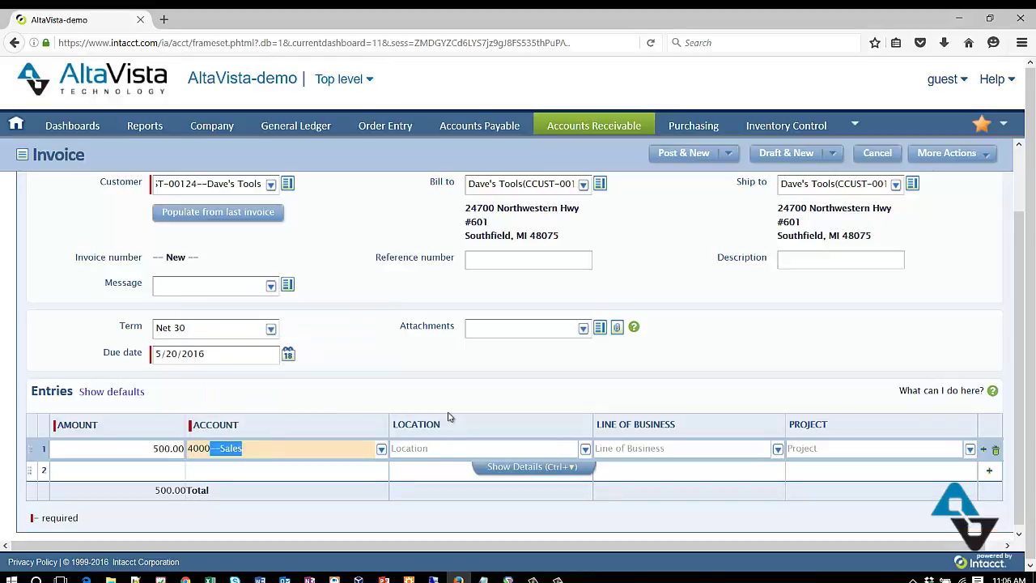
{"action": "key", "text": "Tab"}
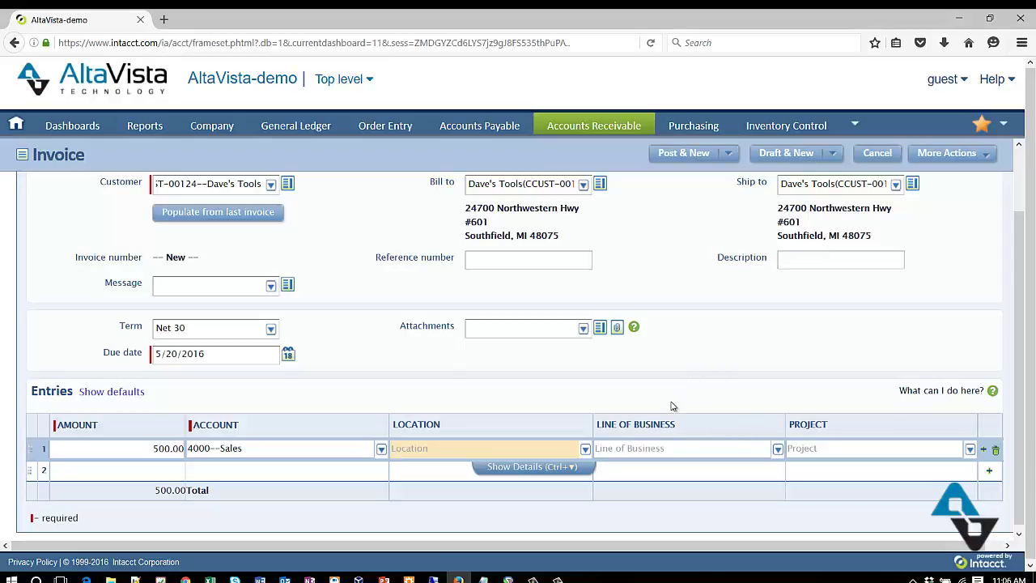
- Tag the first entry with location 100--Austin, line of business 200--Audiology and project Winter Special
{"action": "type", "text": "au"}
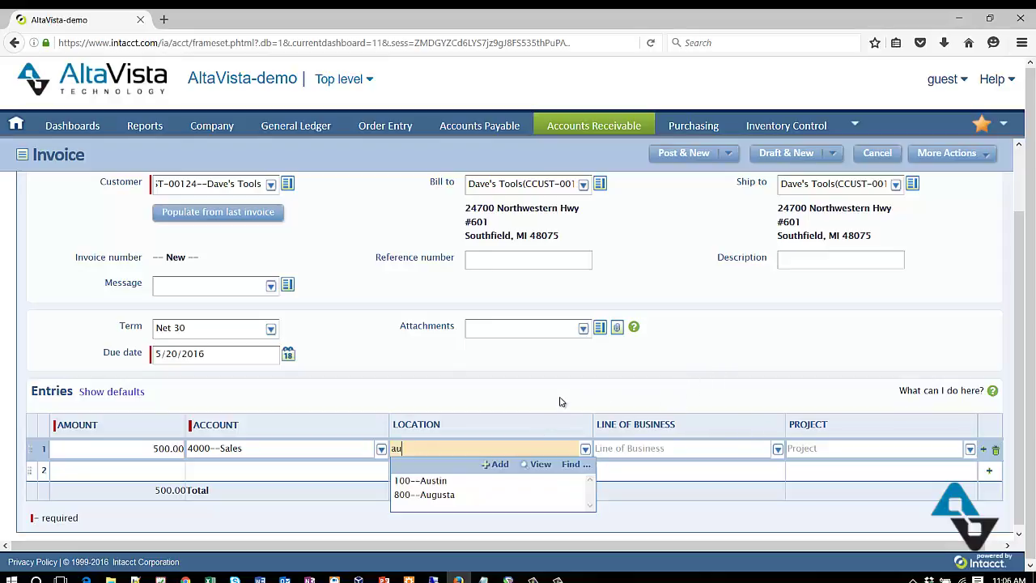
{"action": "key", "text": "Down"}
{"action": "key", "text": "Tab"}
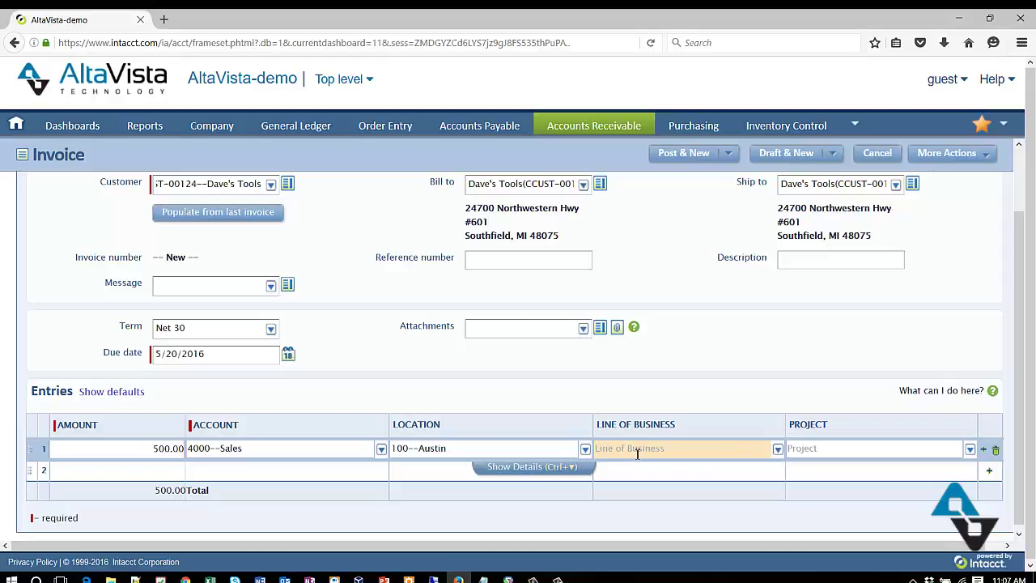
{"action": "left_click", "coordinate": [777, 448]}
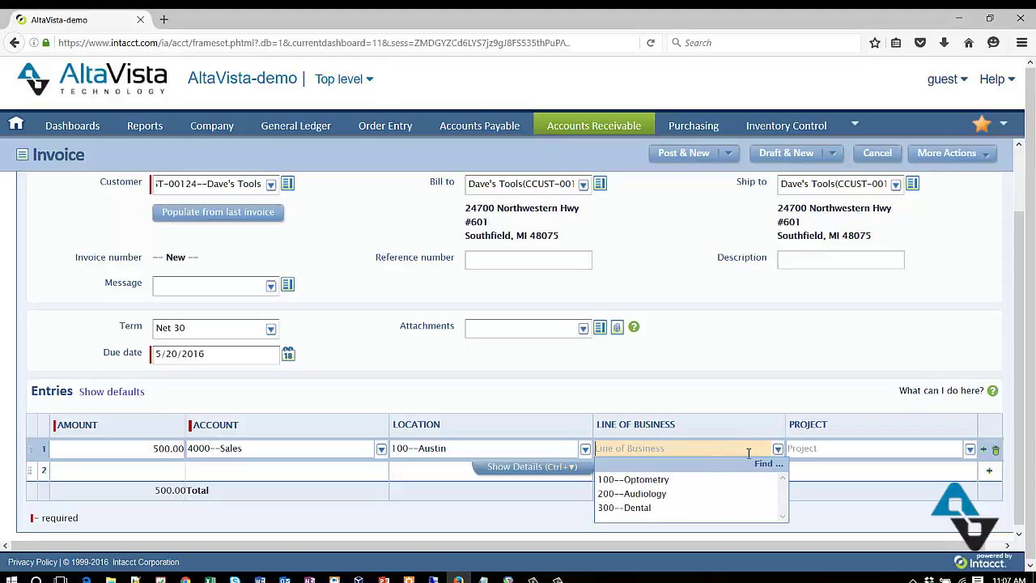
{"action": "left_click", "coordinate": [631, 493]}
{"action": "left_click", "coordinate": [914, 447]}
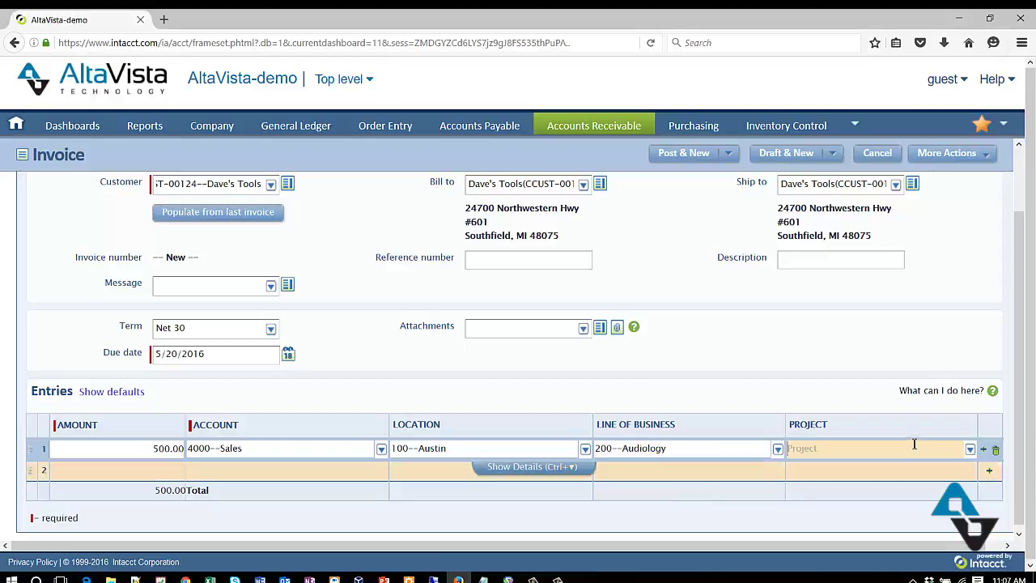
{"action": "left_click", "coordinate": [969, 450]}
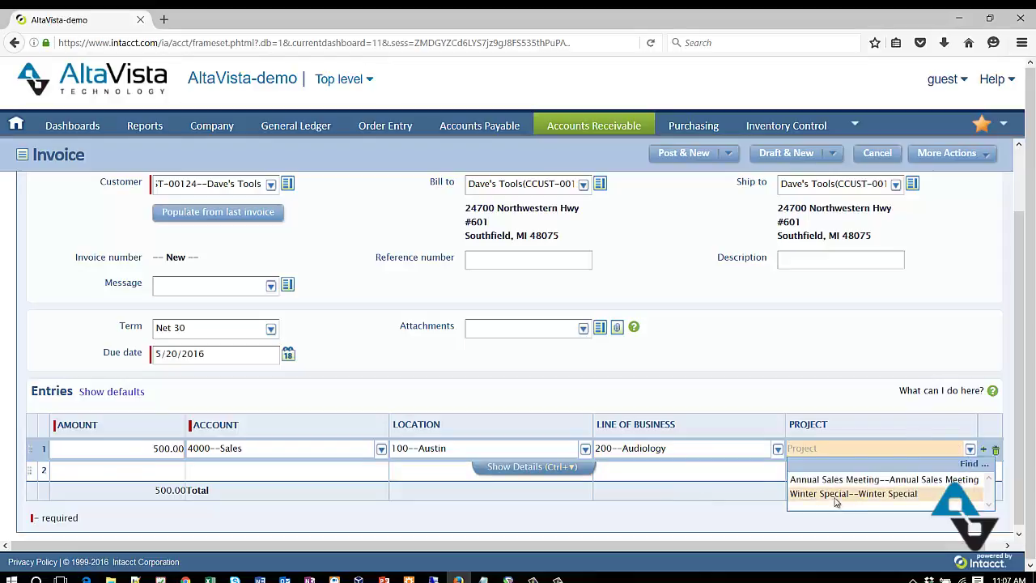
{"action": "left_click", "coordinate": [843, 493]}
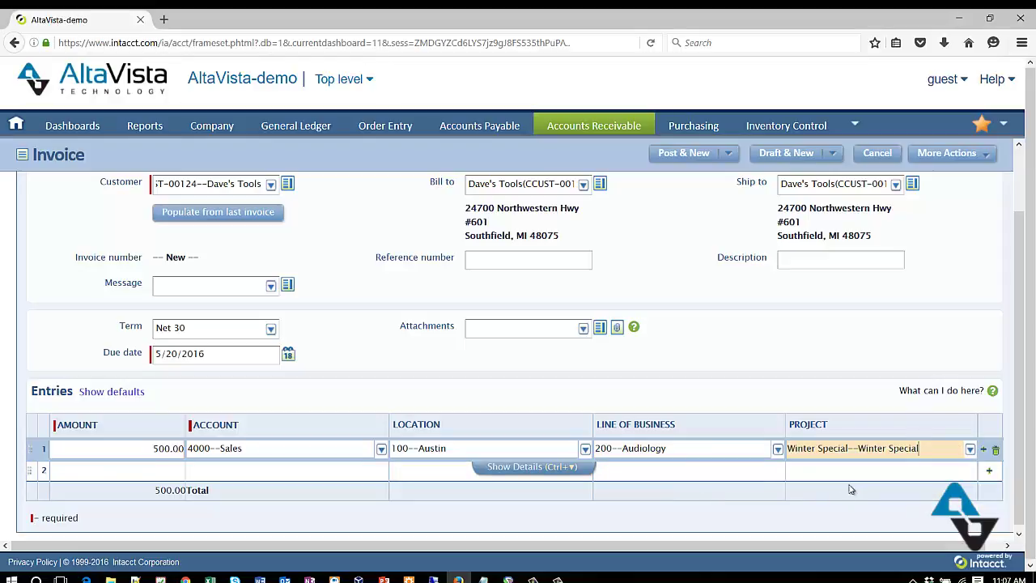
- Add a second invoice entry with an amount of 100 and the account 4000--Sales
{"action": "left_click", "coordinate": [866, 483]}
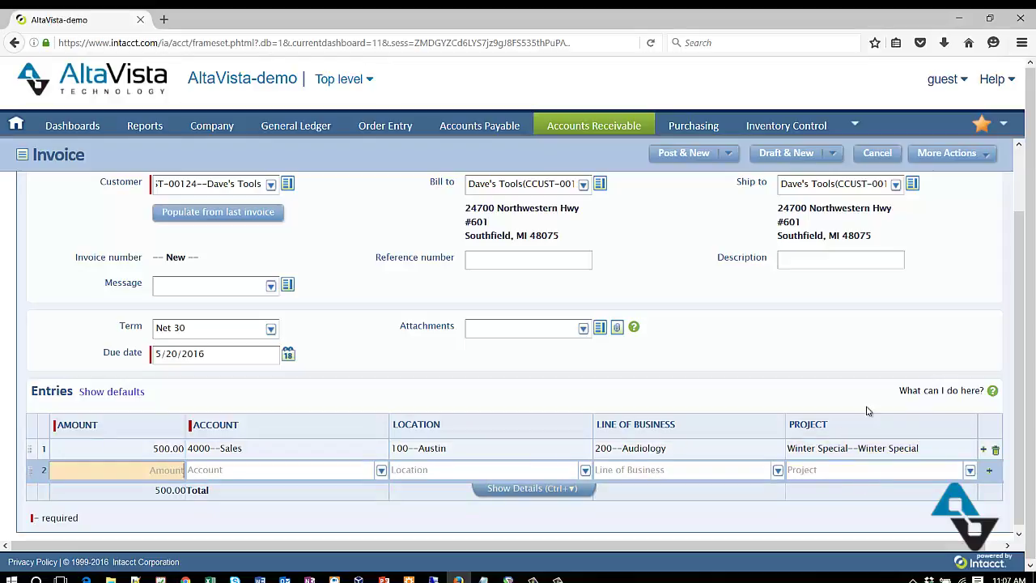
{"action": "type", "text": "100"}
{"action": "key", "text": "Tab"}
{"action": "type", "text": "40"}
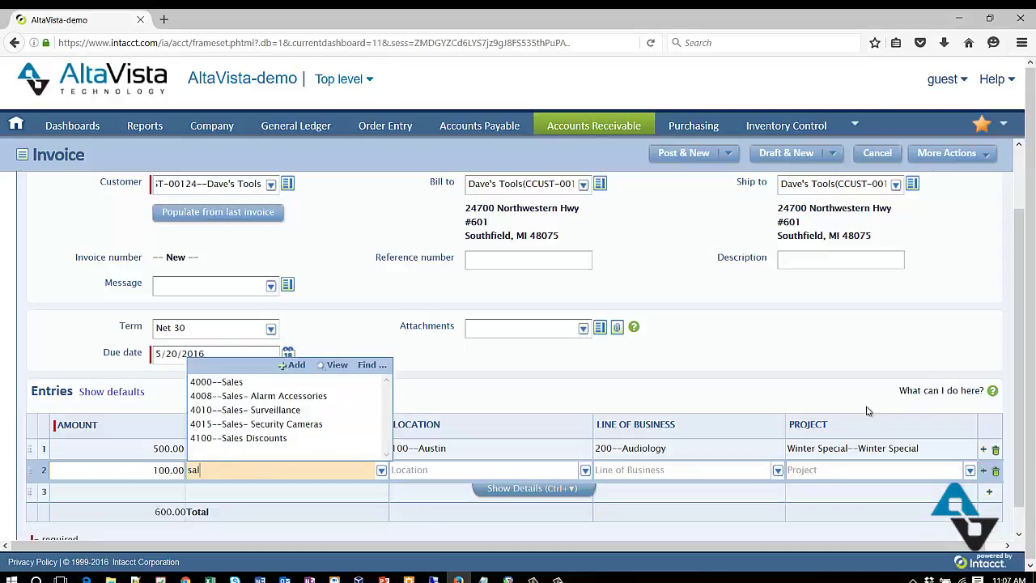
{"action": "key", "text": "Down"}
{"action": "key", "text": "Tab"}
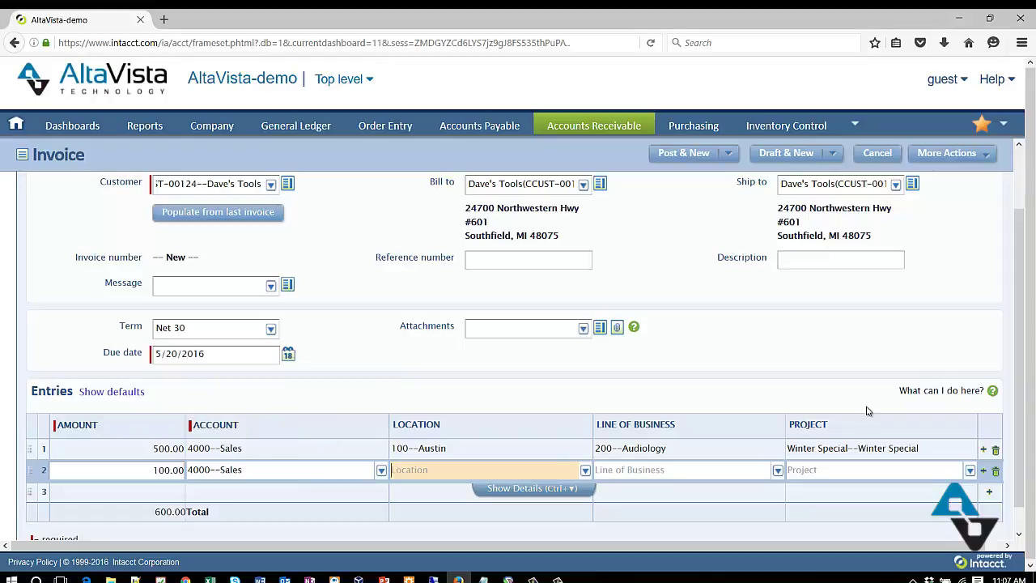
- Set the location of the second invoice entry to 100--Austin
{"action": "type", "text": "au"}
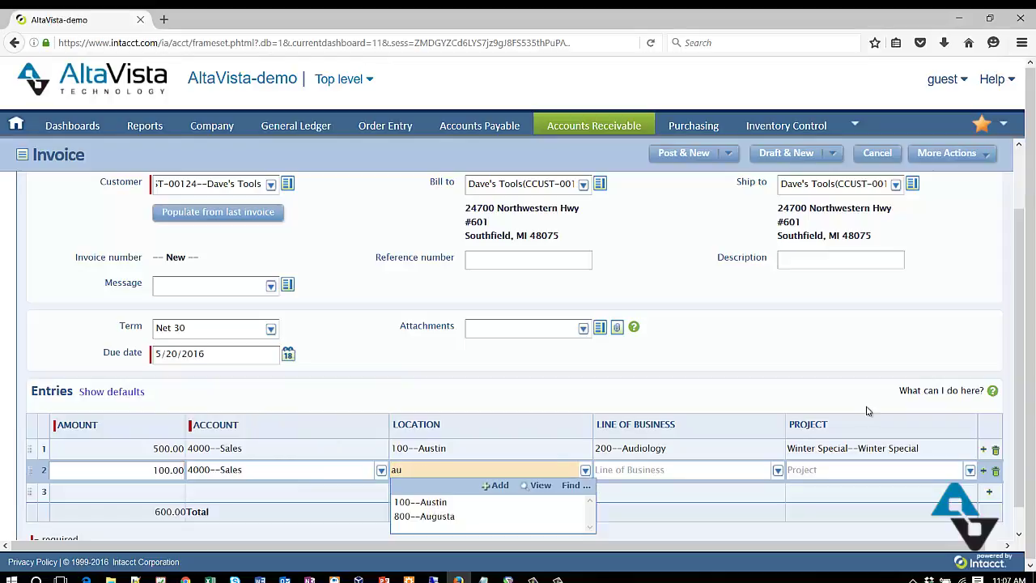
{"action": "key", "text": "Down"}
{"action": "key", "text": "Tab"}
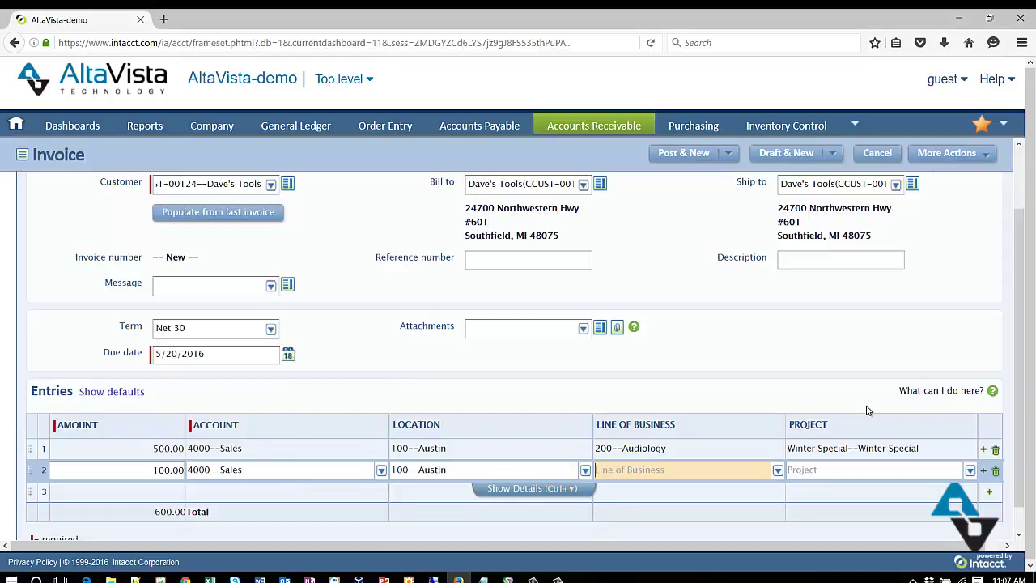
- Clear the second entry's location, look over the available locations and leave the field empty
{"action": "key", "text": "shift+Tab"}
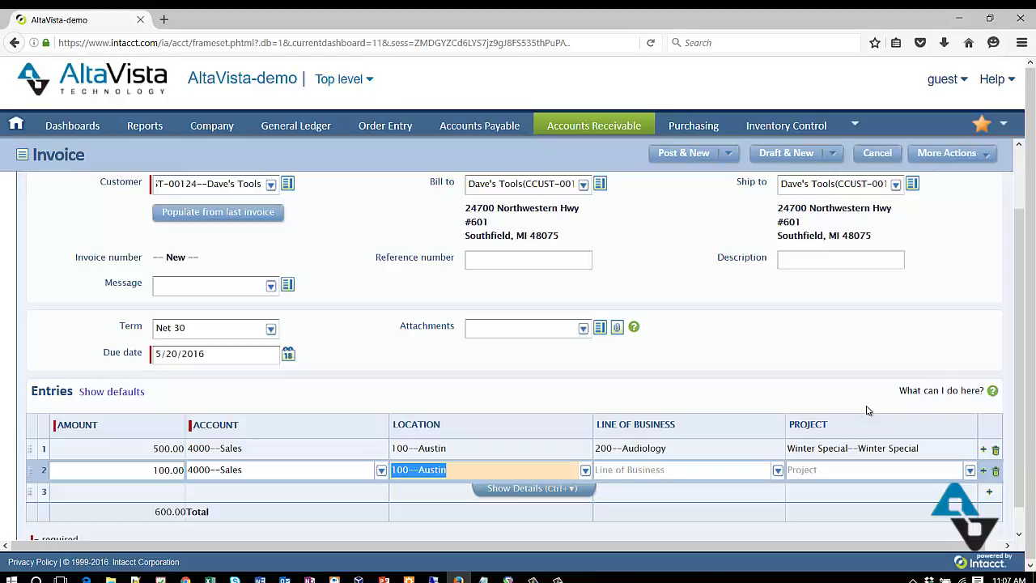
{"action": "key", "text": "BackSpace"}
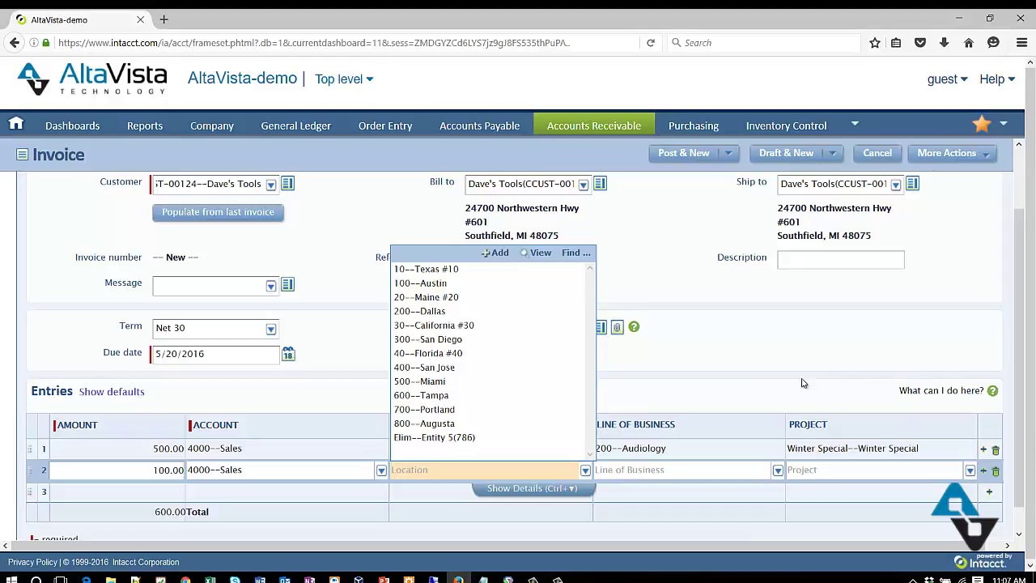
{"action": "left_click", "coordinate": [667, 299]}
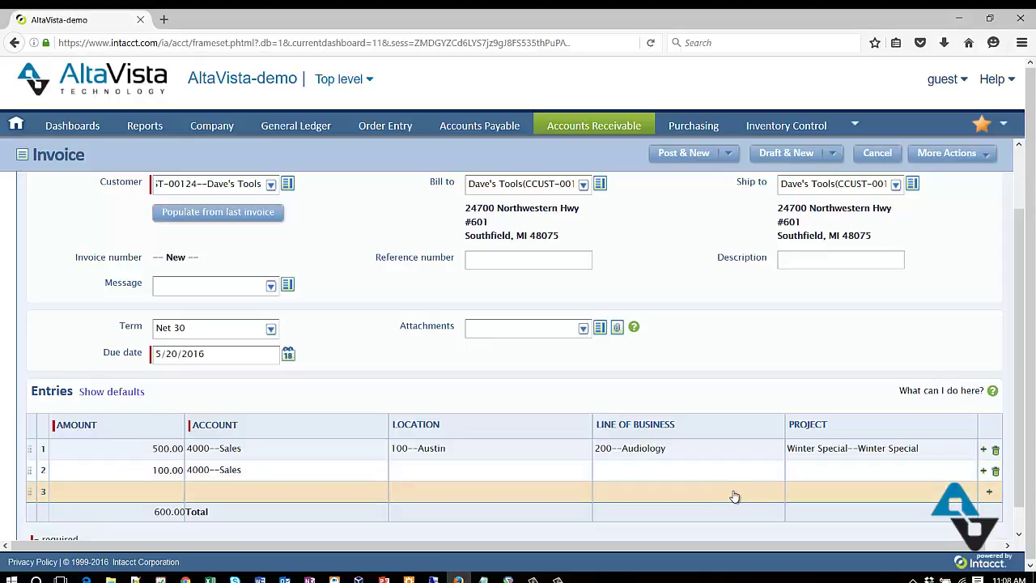
- Delete the second entry from the invoice
{"action": "left_click", "coordinate": [996, 470]}
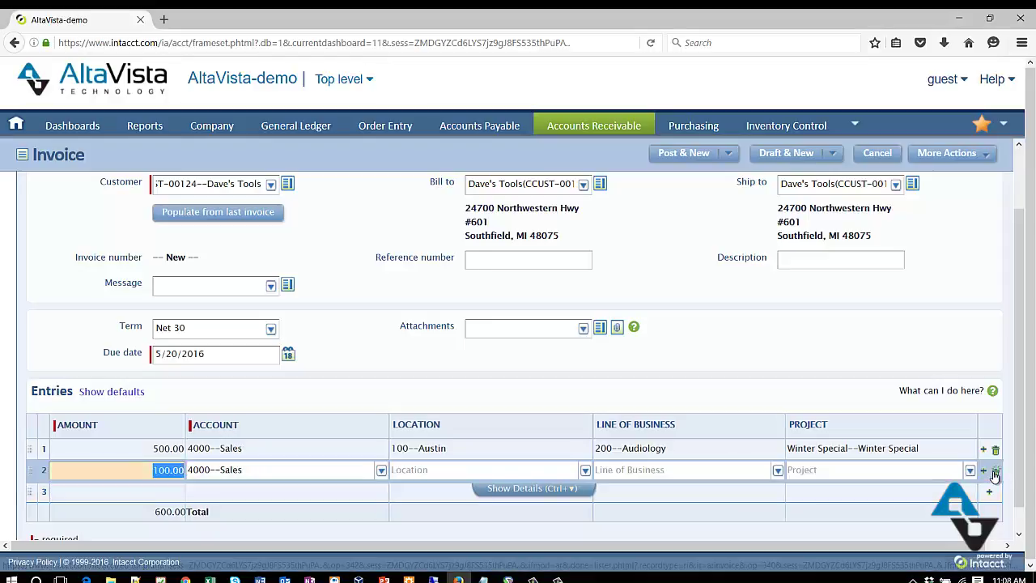